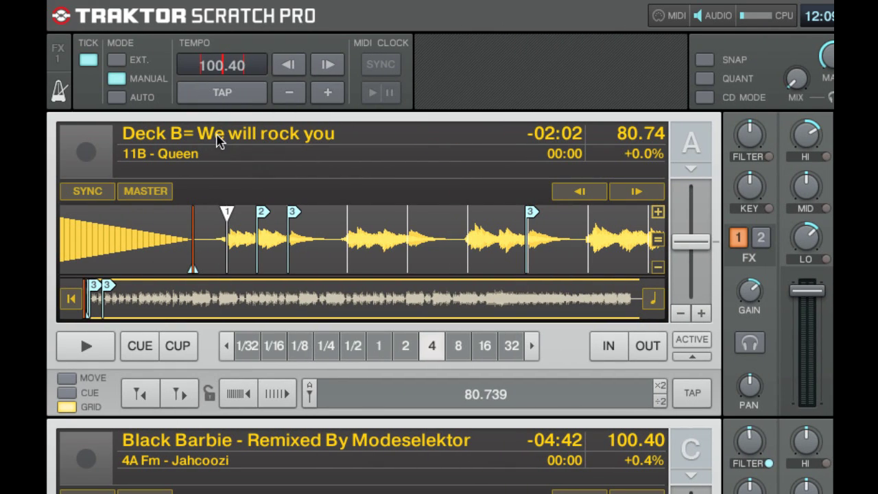
Audition deck A from cue point 3 and deck C from cue point 1 near the end of its track.
left_click(220, 138)
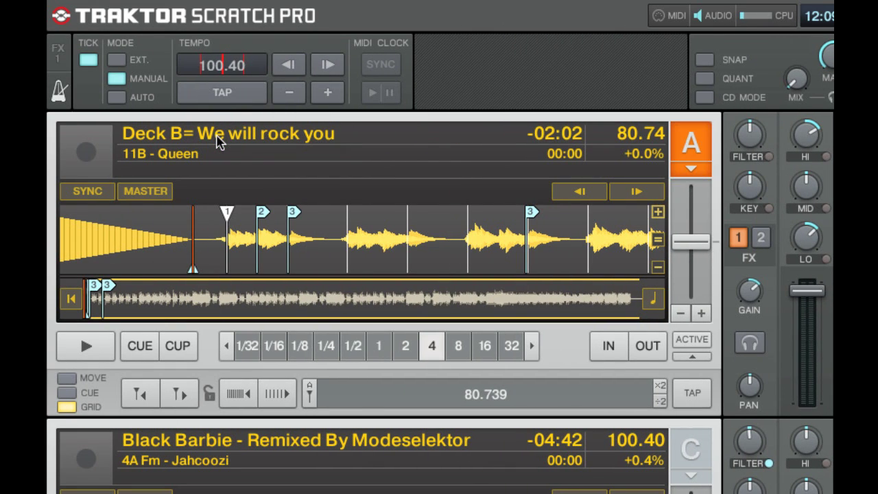
key("3")
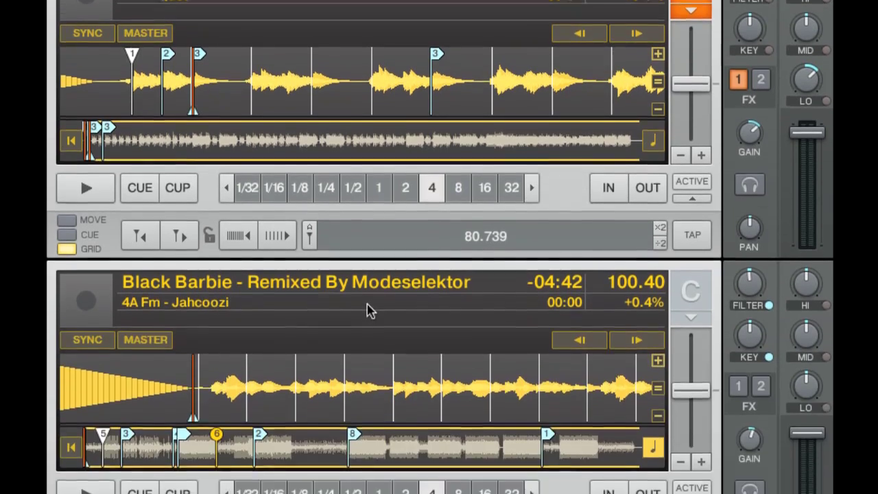
left_click(367, 473)
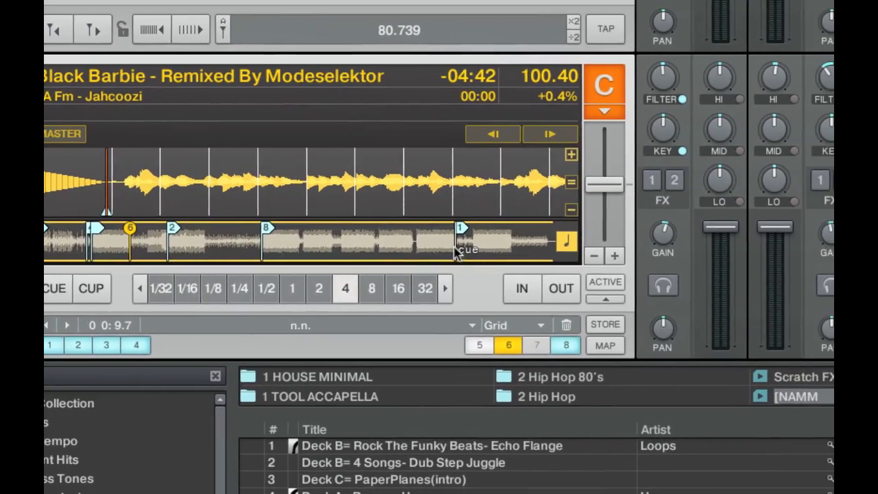
left_click(495, 254)
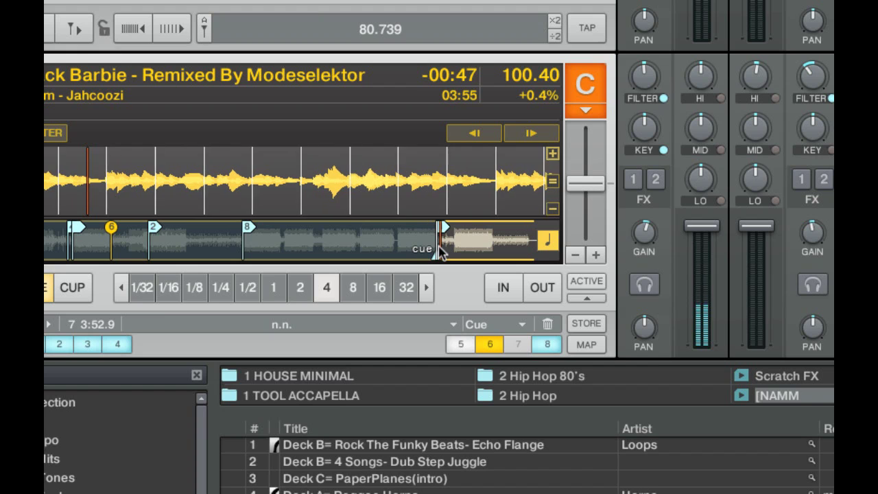
left_click(441, 252)
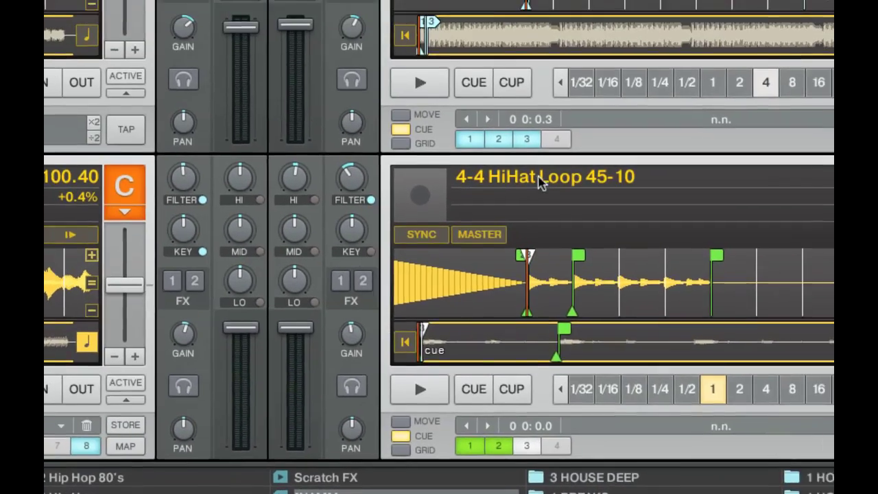
Audition the hi-hat loop on deck D and stop it, and jump deck B to cue point 2.
left_click(469, 234)
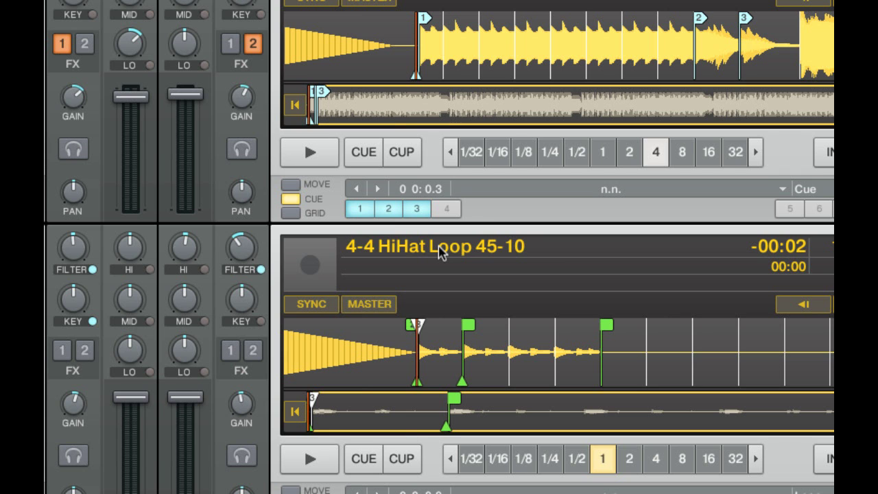
key("space")
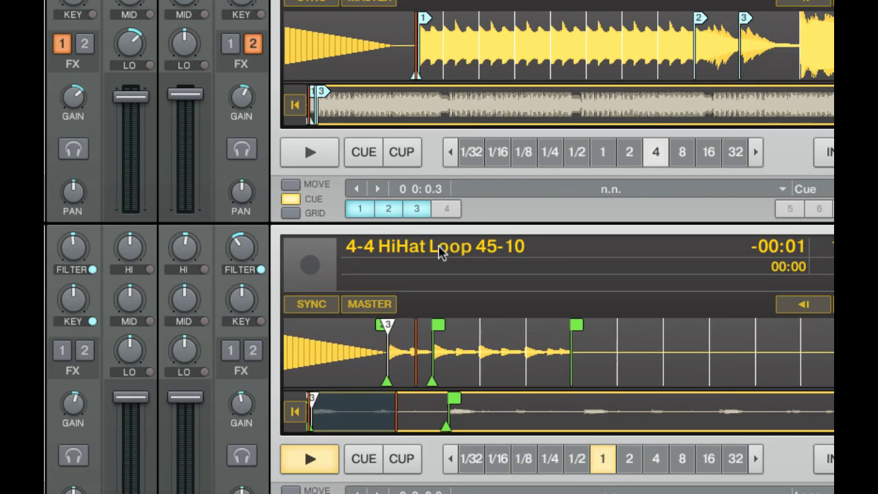
key("space")
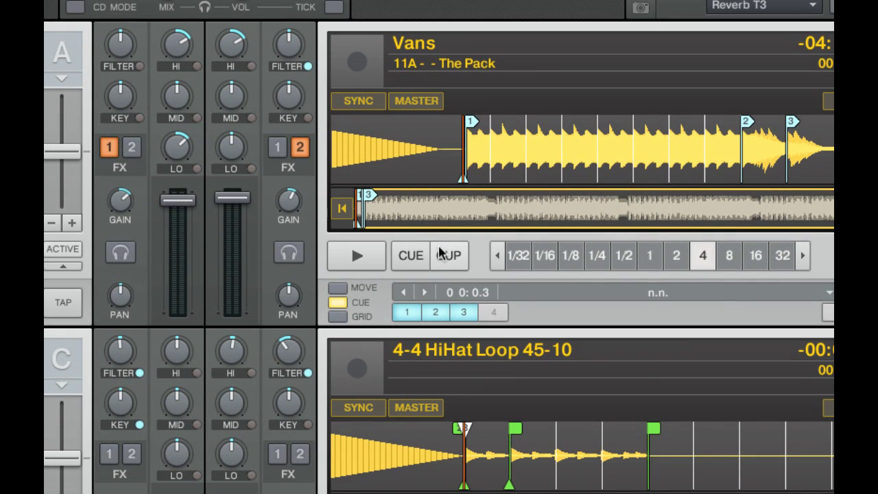
key("2")
key("2")
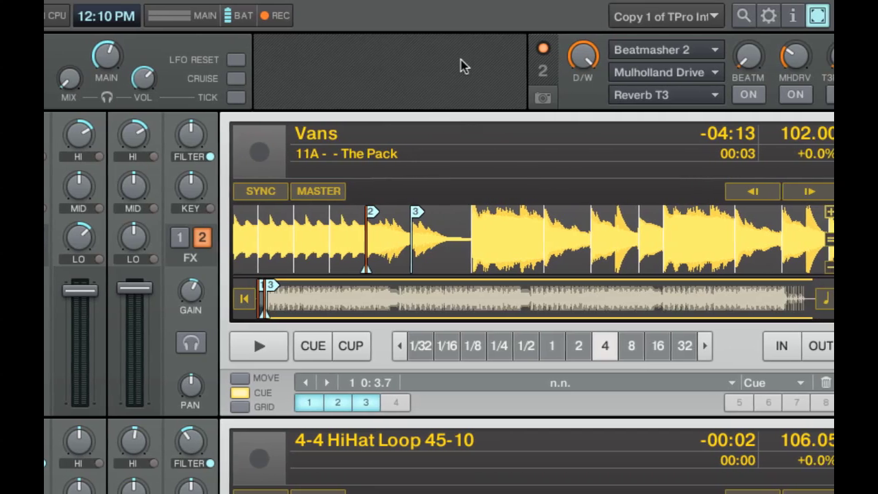
Switch effect unit 2 to single-effect mode with Beatmasher 2 as its effect.
left_click(485, 66)
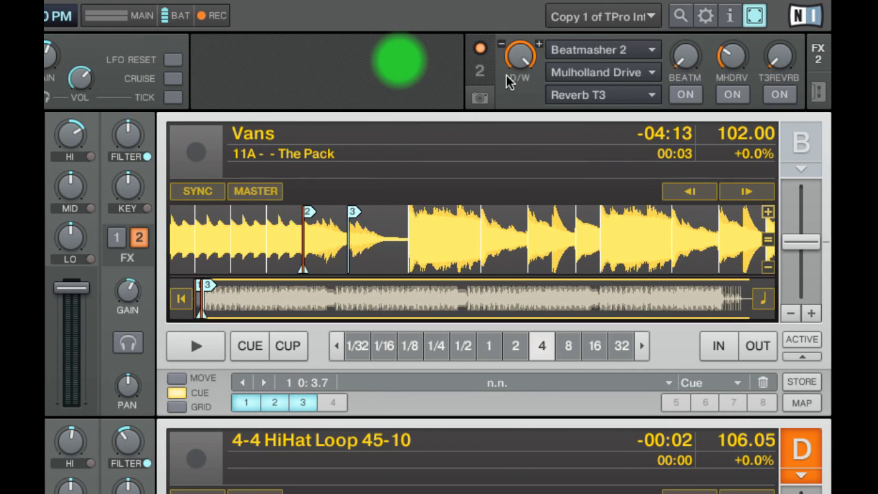
left_click(567, 101)
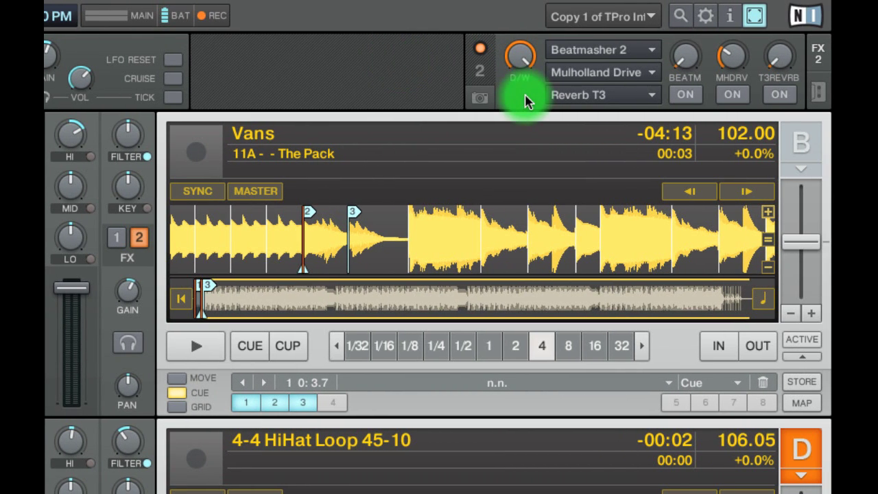
left_click(525, 100)
left_click(574, 55)
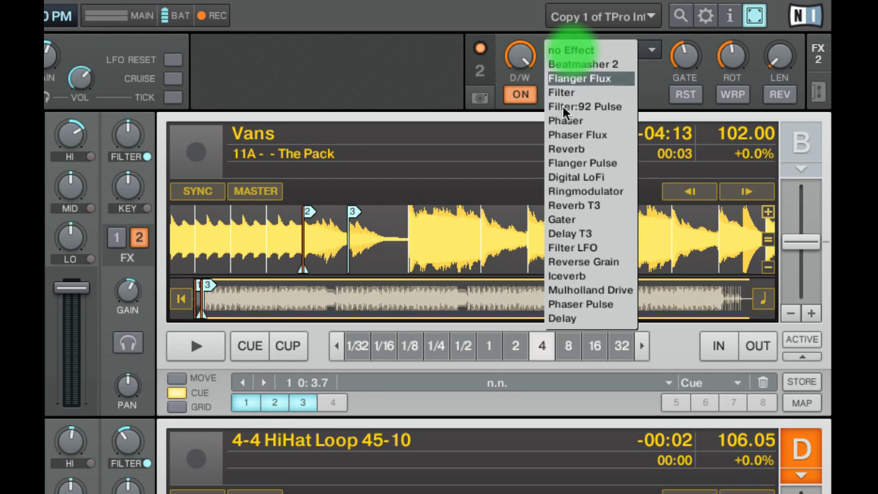
left_click(588, 65)
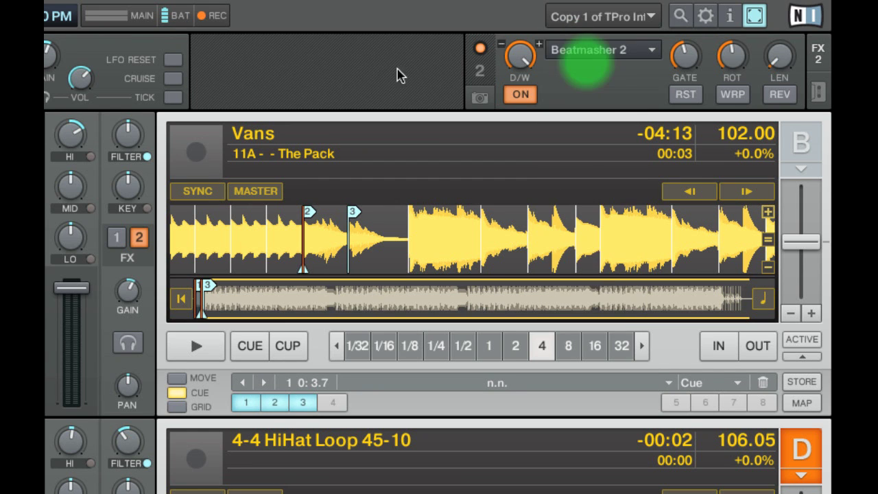
left_click(374, 72)
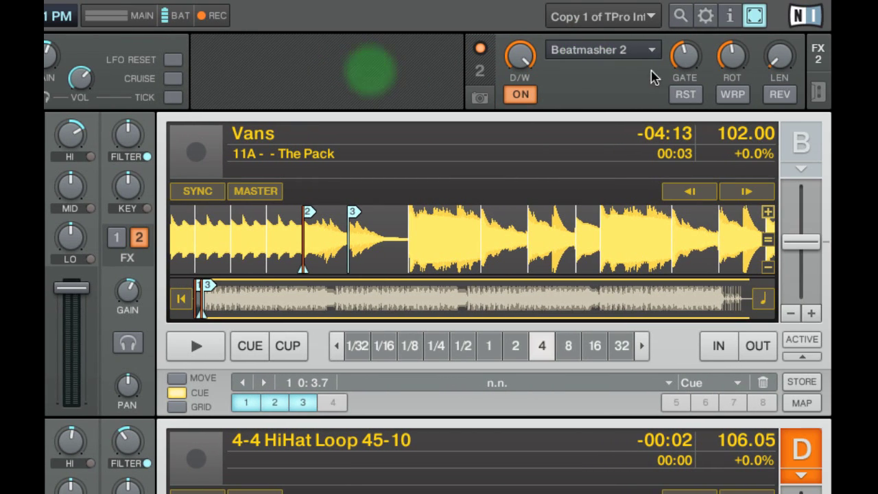
left_click(780, 58)
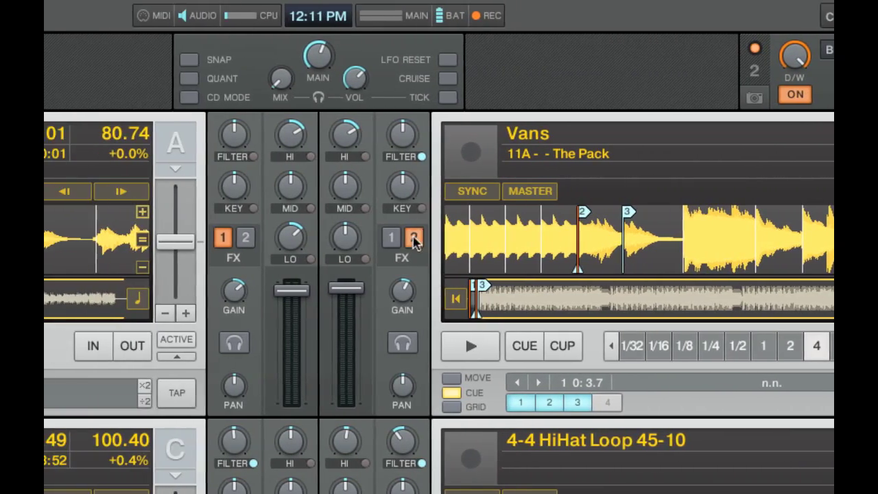
Try routing decks A, C and D through effect unit 2.
left_click(243, 241)
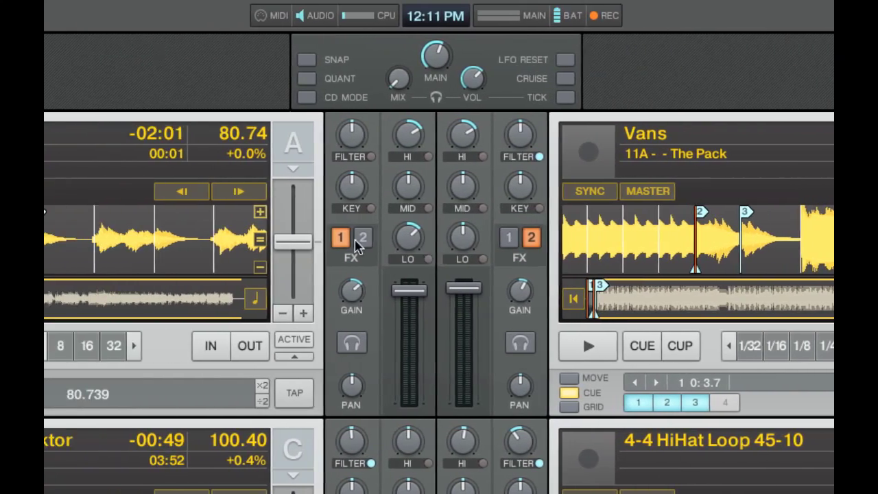
left_click(208, 237)
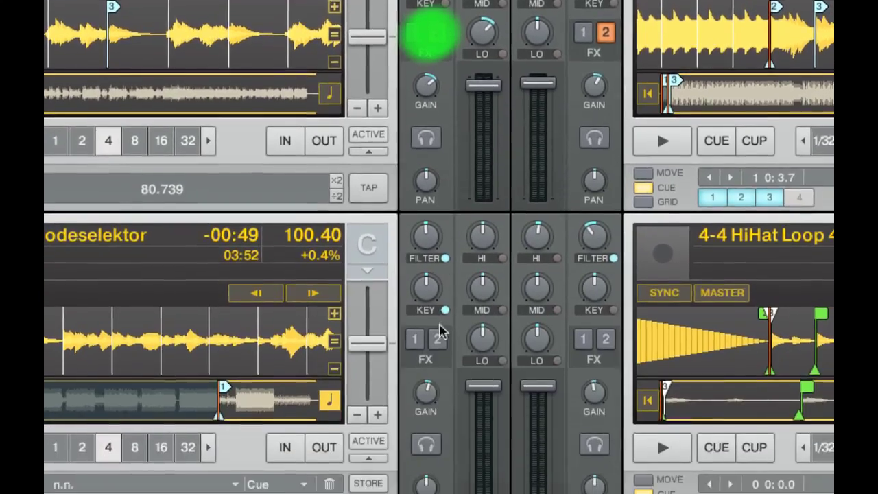
left_click(438, 475)
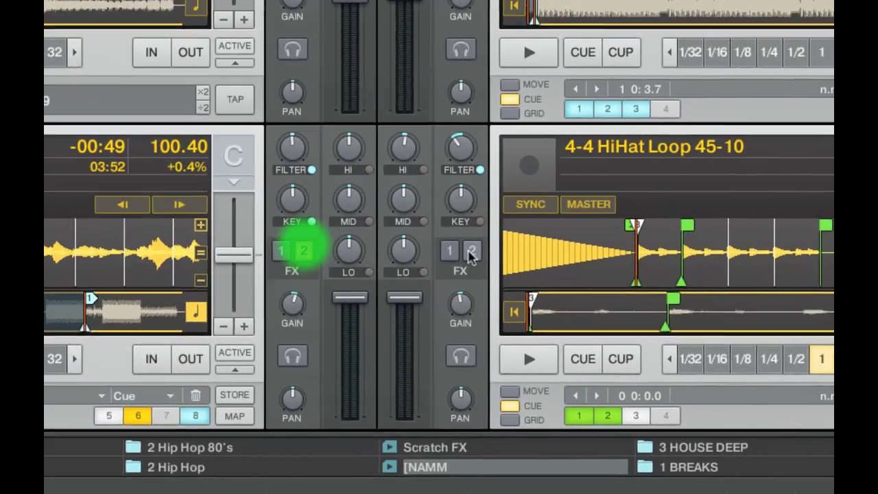
left_click(606, 476)
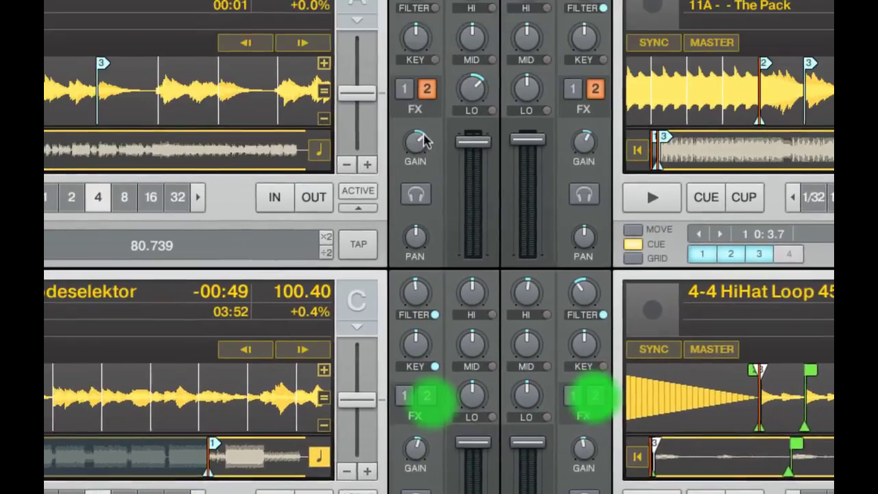
left_click(415, 84)
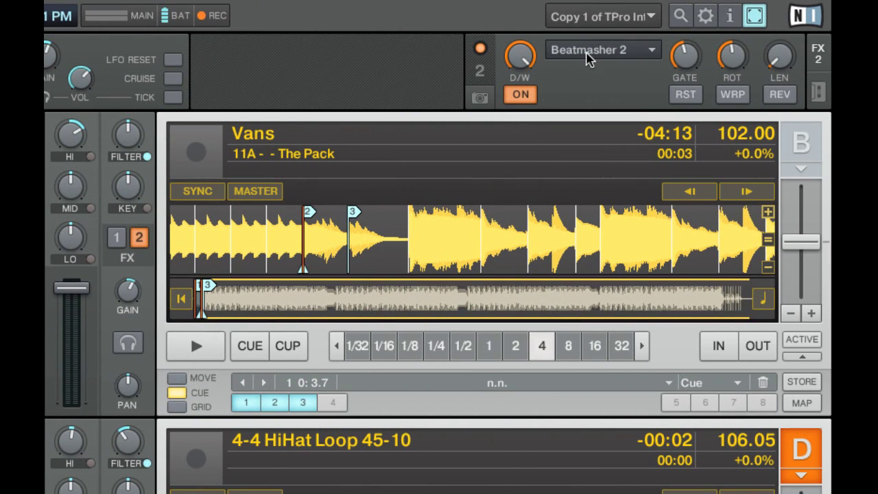
Set effect unit 2 to group mode and enable Mulholland Drive and Reverb T3 at about half amount each.
left_click(612, 52)
left_click(409, 58)
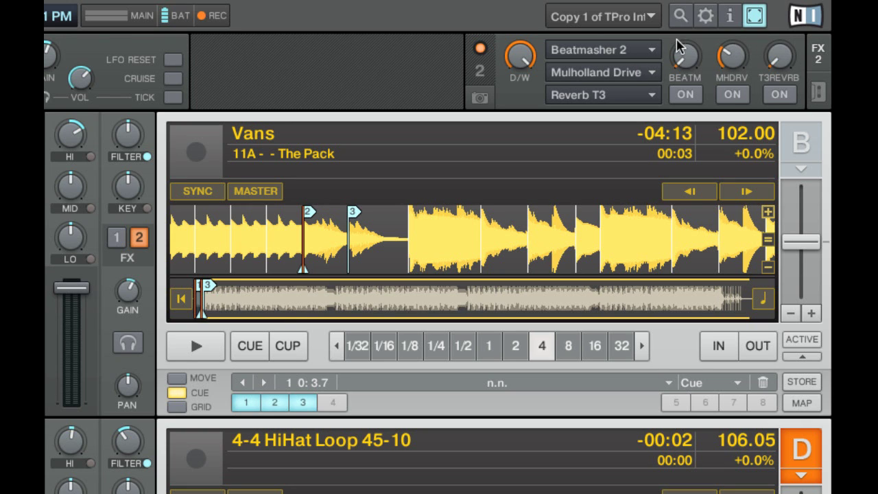
left_click(734, 40)
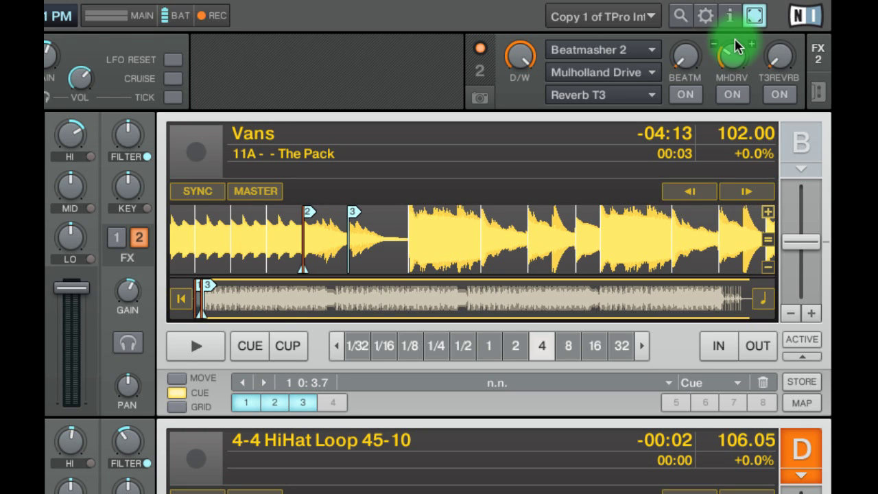
left_click(791, 45)
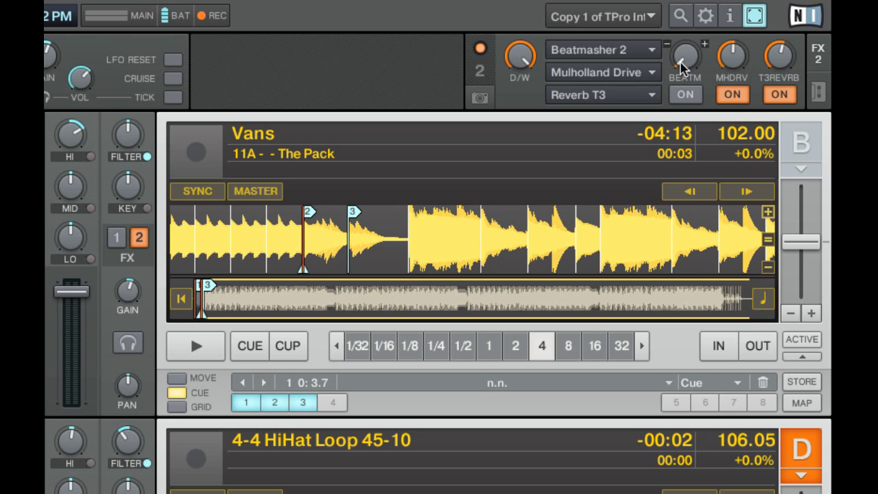
Adjust the Beatmasher 2 amount and the dry/wet mix of effect unit 2, toggling Beatmasher 2 on and off.
left_click_drag(680, 61, 684, 60)
left_click_drag(678, 56, 678, 90)
left_click_drag(519, 57, 515, 60)
left_click_drag(523, 54, 520, 55)
left_click(679, 96)
left_click(683, 96)
left_click(682, 96)
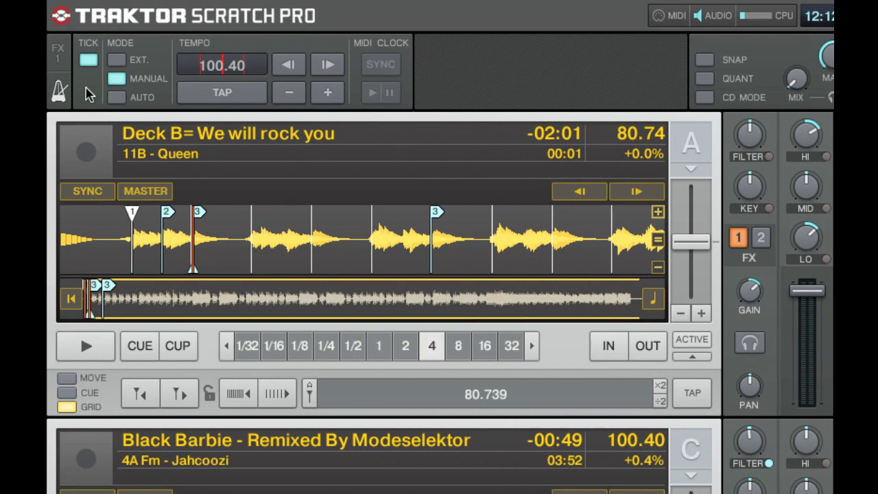
Show the controls of effect unit 1 and return to the master clock view.
left_click(86, 88)
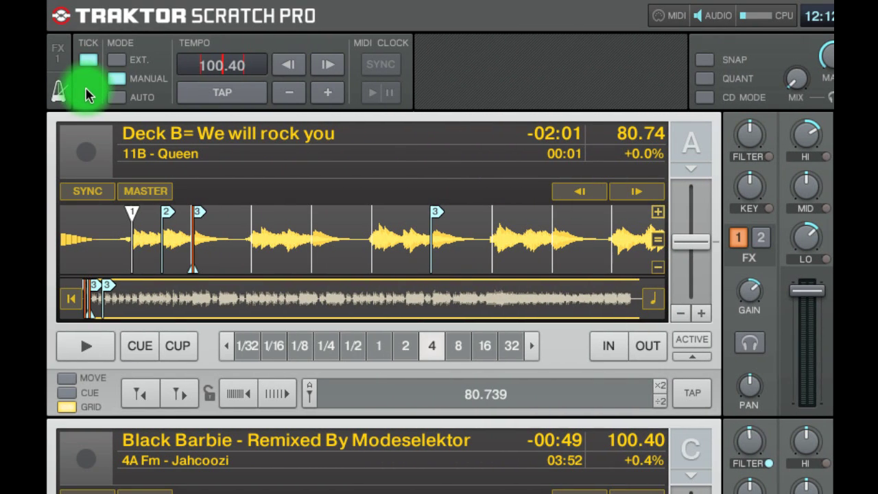
left_click(57, 55)
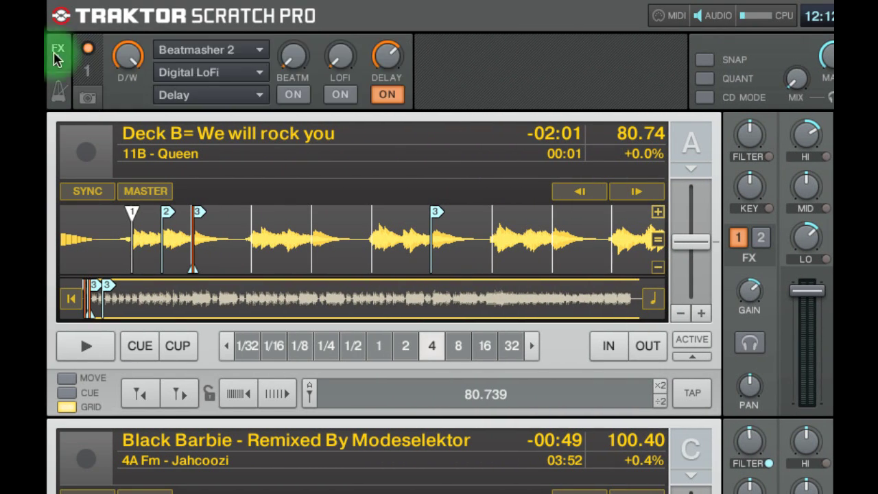
left_click(59, 93)
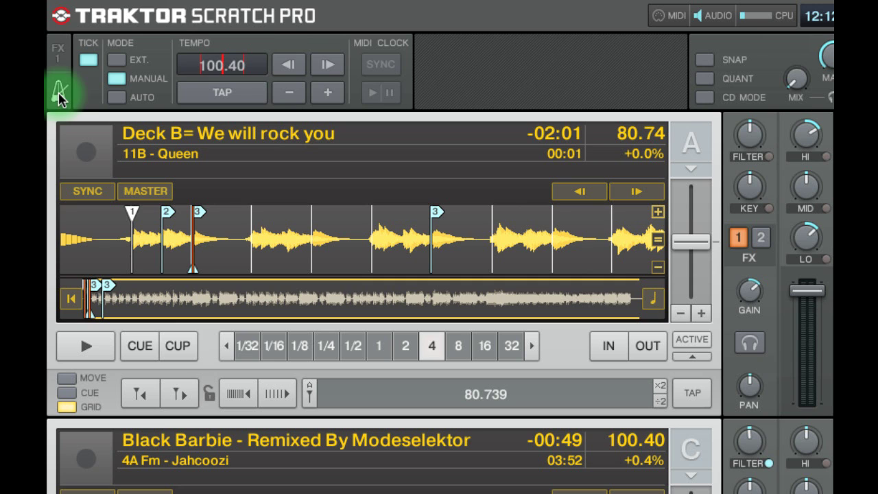
left_click(162, 55)
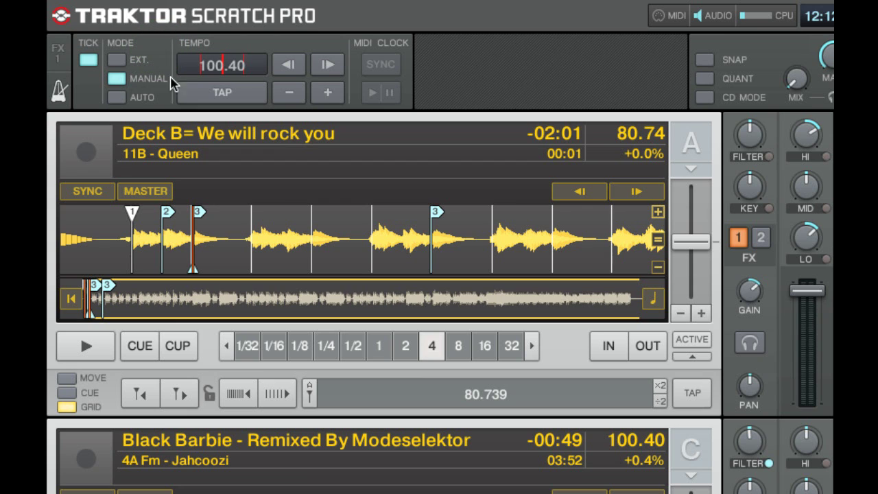
Set the master clock tempo to 102 BPM and toggle the metronome tick to check it.
double_click(212, 71)
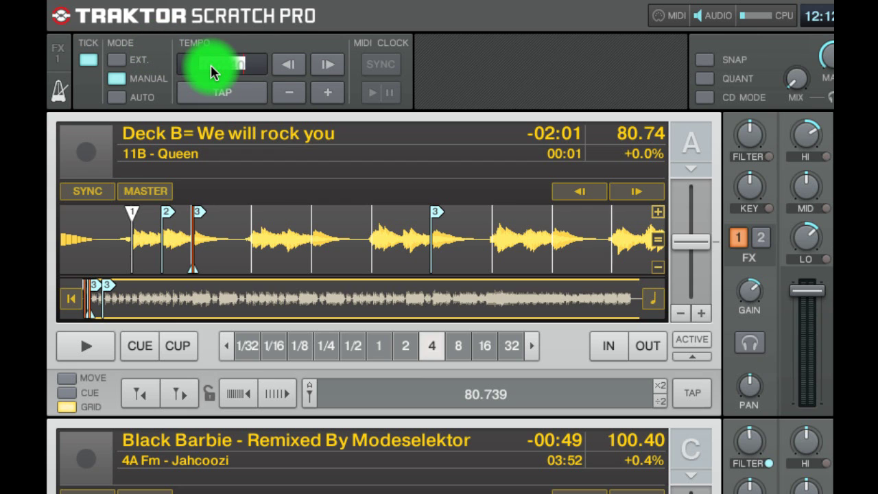
type("102")
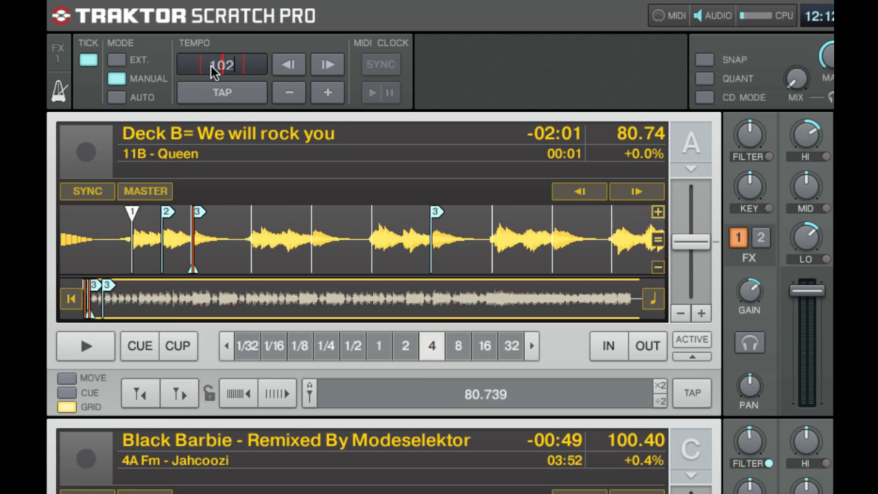
key("Return")
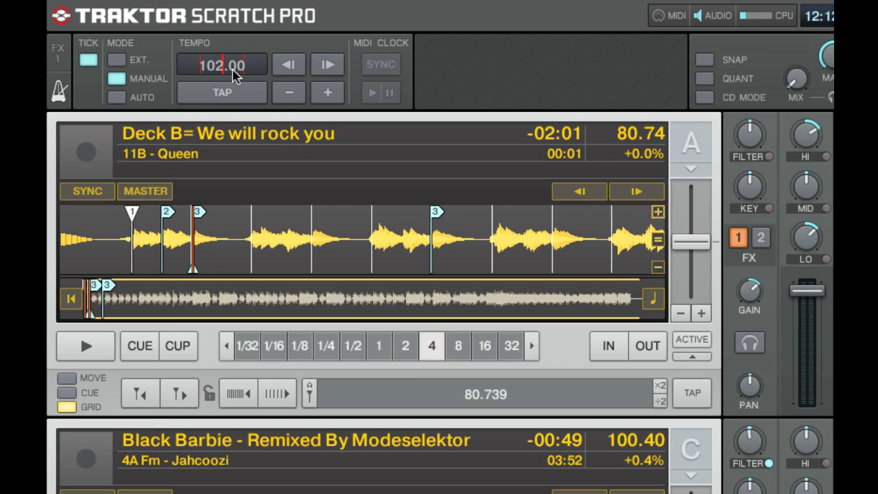
left_click(89, 61)
left_click(89, 63)
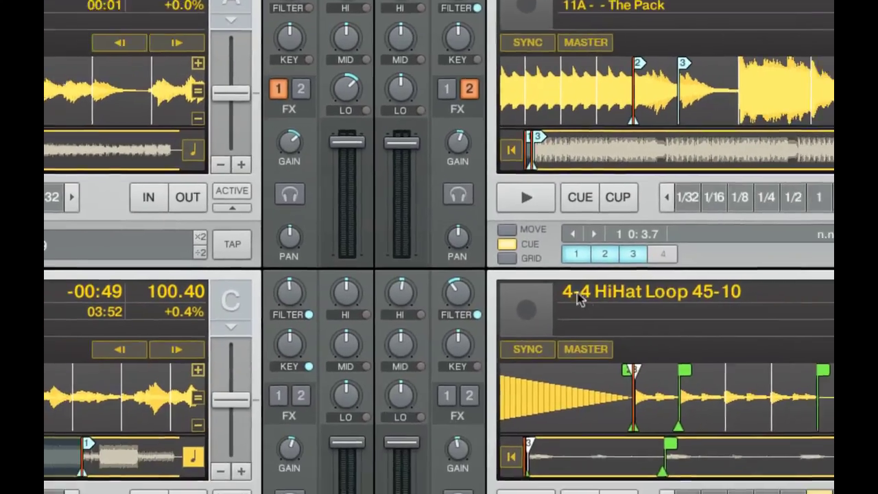
Sync the hi-hat loop on deck D to the master tempo and start it playing.
left_click(474, 265)
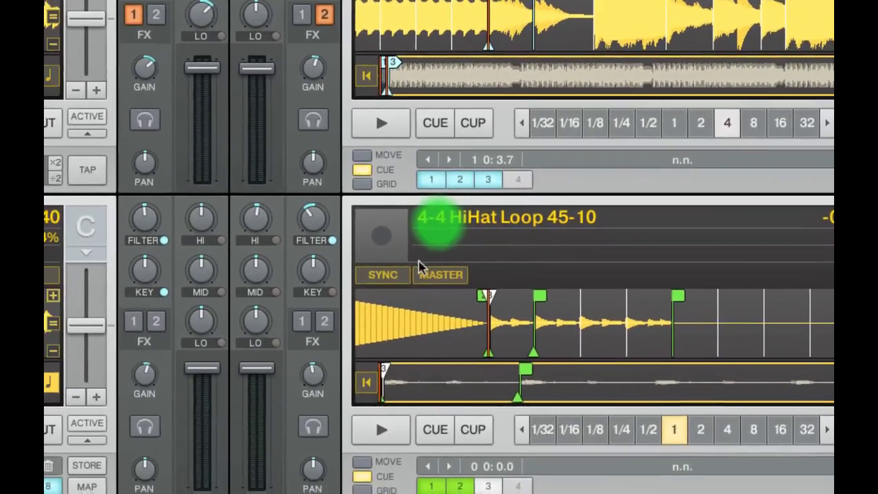
left_click(375, 295)
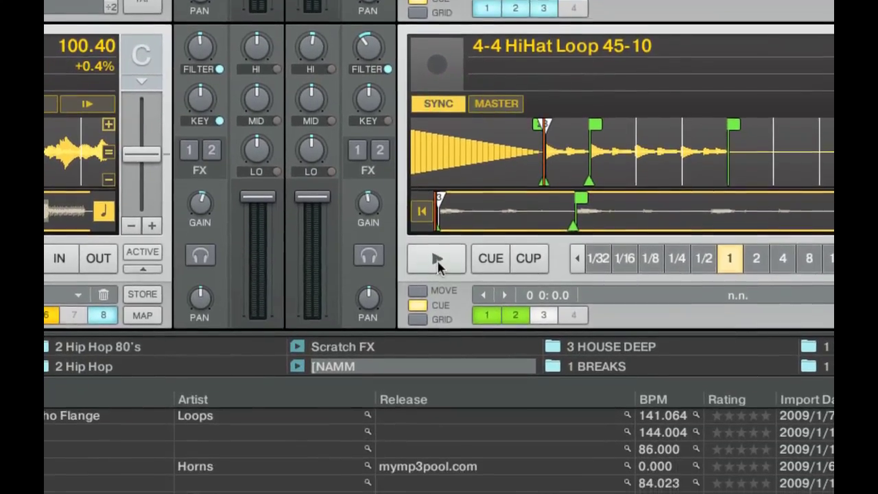
left_click(430, 403)
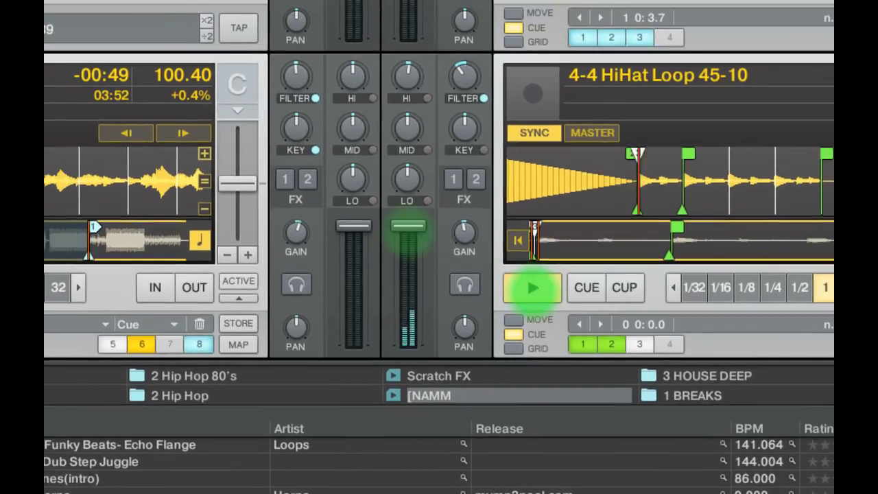
Lower the channel faders of the hi-hat loop on deck D and the Vans track on deck B.
left_click_drag(352, 204, 353, 240)
left_click_drag(440, 252, 439, 257)
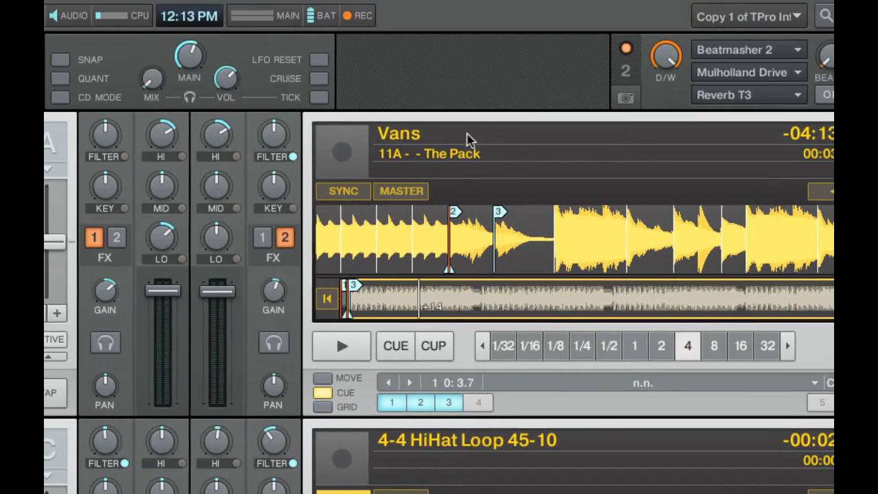
left_click_drag(467, 134, 493, 149)
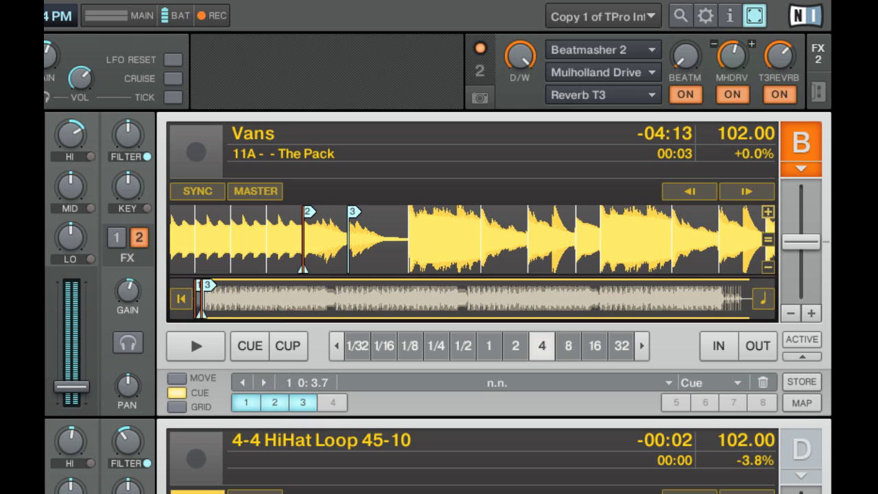
Turn the Mulholland Drive and Reverb T3 amounts of effect unit 2 down to zero.
left_click(733, 57)
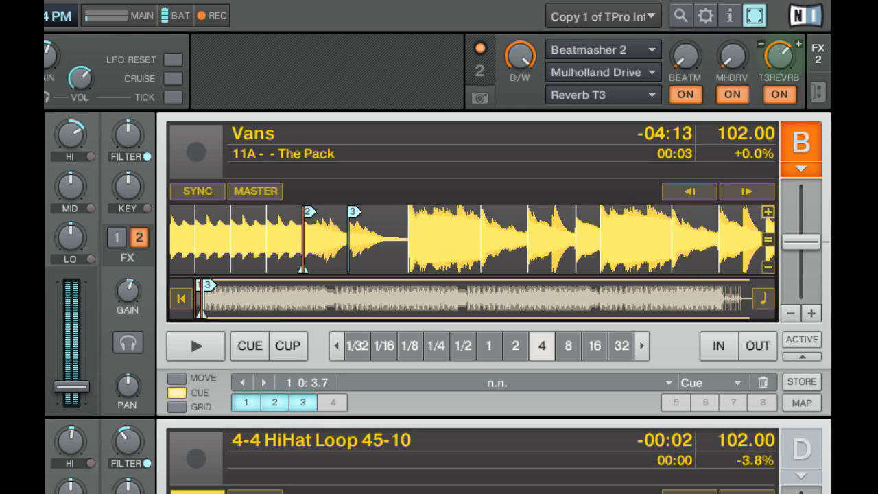
left_click(780, 56)
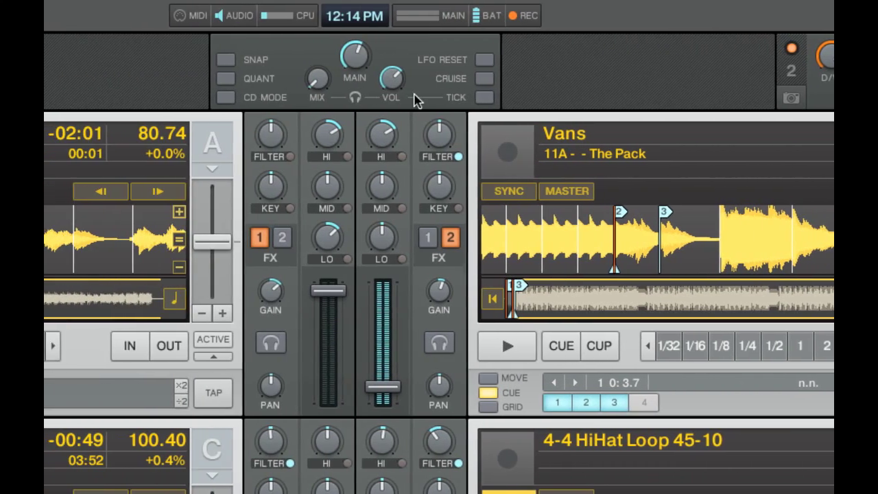
Adjust the headphone and main output volumes and bring up the controls of effect unit 1.
left_click_drag(305, 78, 305, 99)
left_click_drag(268, 56, 269, 63)
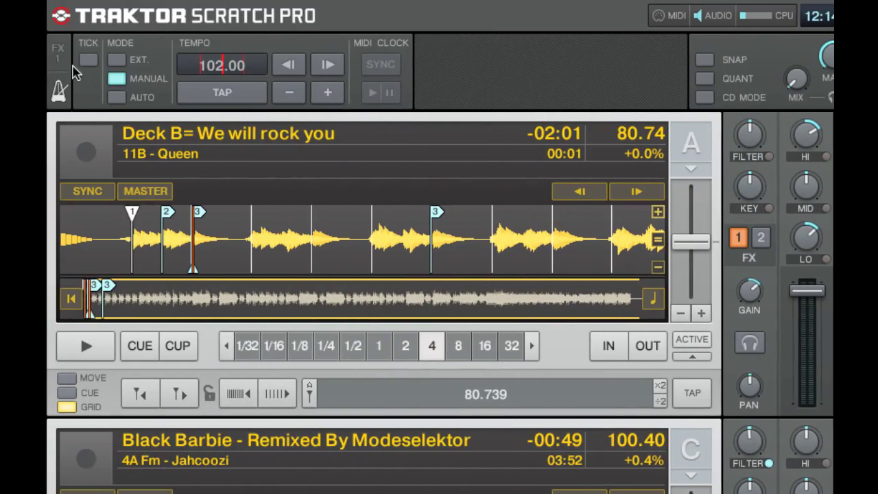
left_click(57, 58)
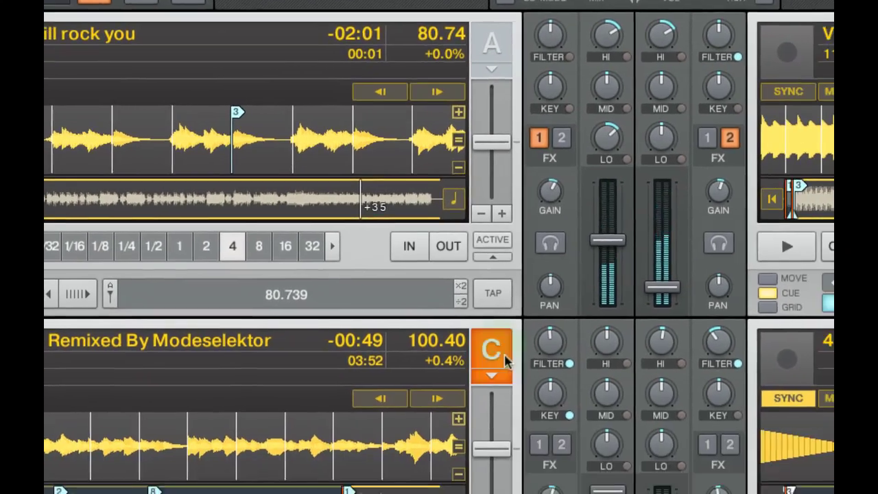
Play deck C synced to the master clock, loop 4 beats, return to the cue point and lengthen the loop to 8 beats.
left_click(504, 451)
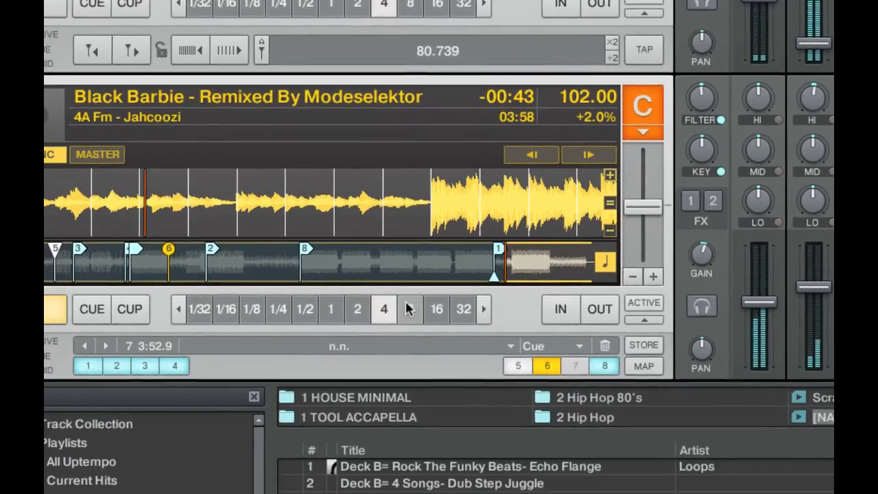
left_click(384, 310)
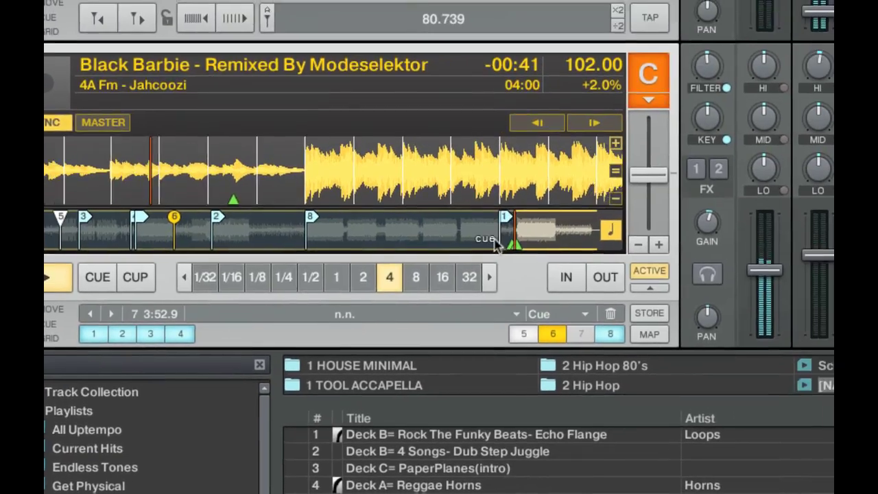
left_click(497, 244)
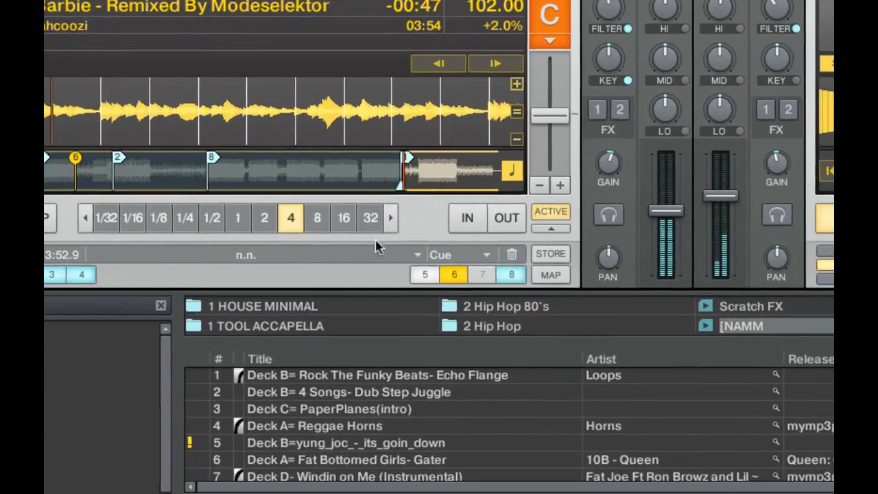
left_click(351, 247)
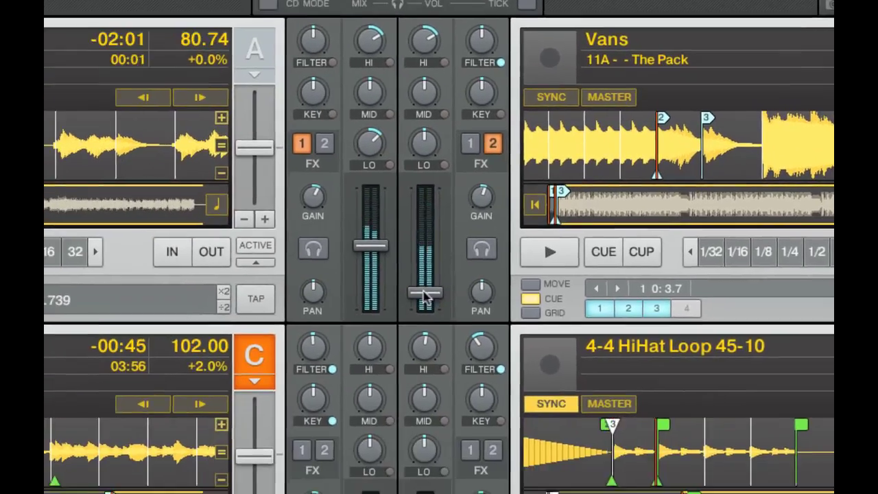
Fade all four channel faders down and bring deck B's fader back up to about halfway.
left_click_drag(424, 292, 424, 305)
left_click_drag(371, 245, 371, 306)
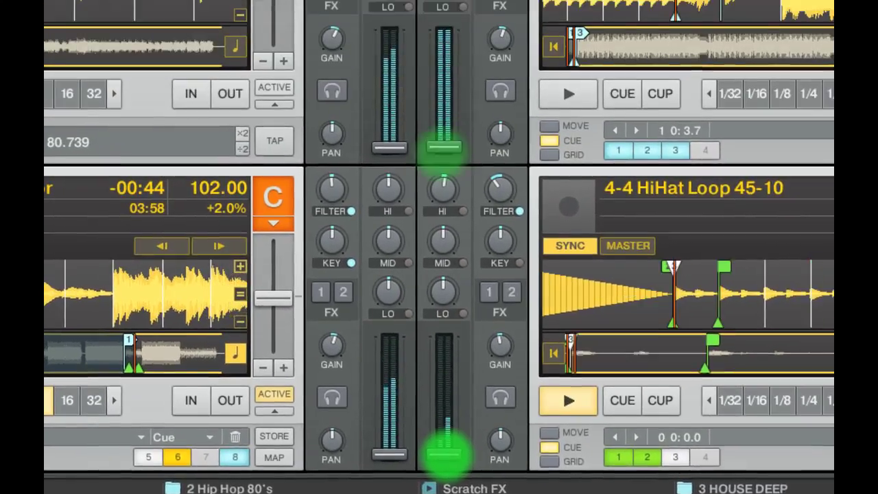
left_click_drag(450, 28, 451, 0)
Adjust the dry/wet mix of effect unit 2 and raise its Beatmasher 2 amount to about halfway.
left_click_drag(732, 59, 732, 66)
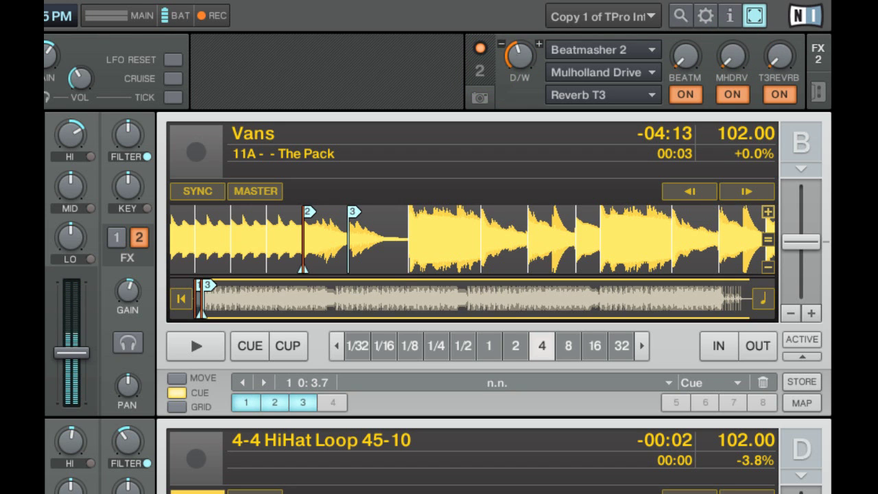
mouse_move(523, 56)
left_mouse_down()
mouse_move(531, 69)
mouse_move(518, 55)
left_mouse_up()
left_click_drag(677, 59, 677, 21)
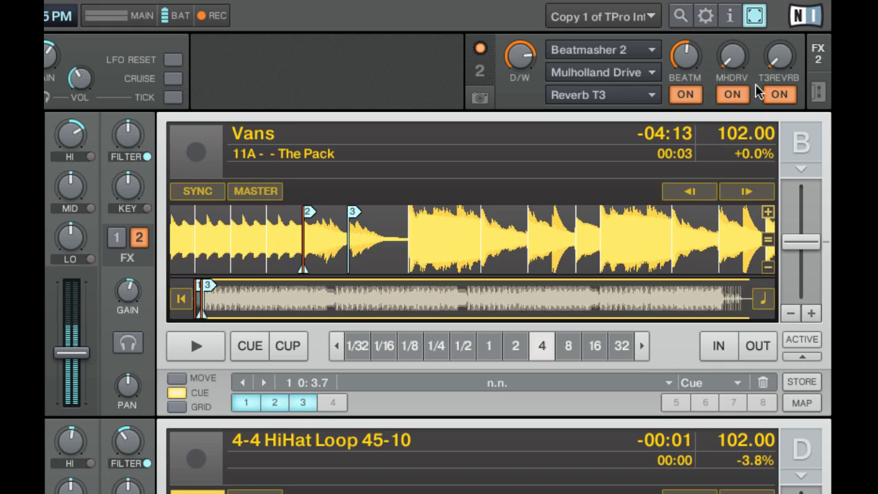
left_click_drag(759, 90, 762, 85)
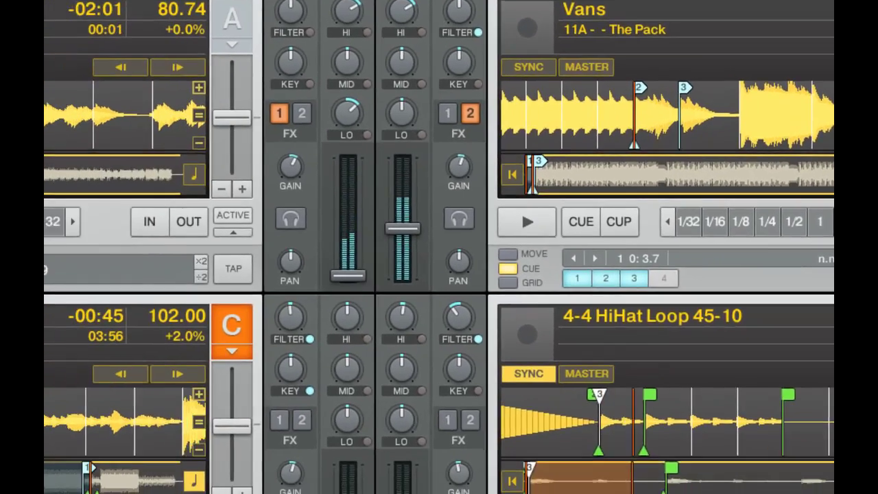
Raise deck A's channel fader to about halfway and adjust the LoFi, Beatmasher 2 and dry/wet amounts of effect unit 1.
left_click(402, 251)
left_click_drag(403, 248, 403, 211)
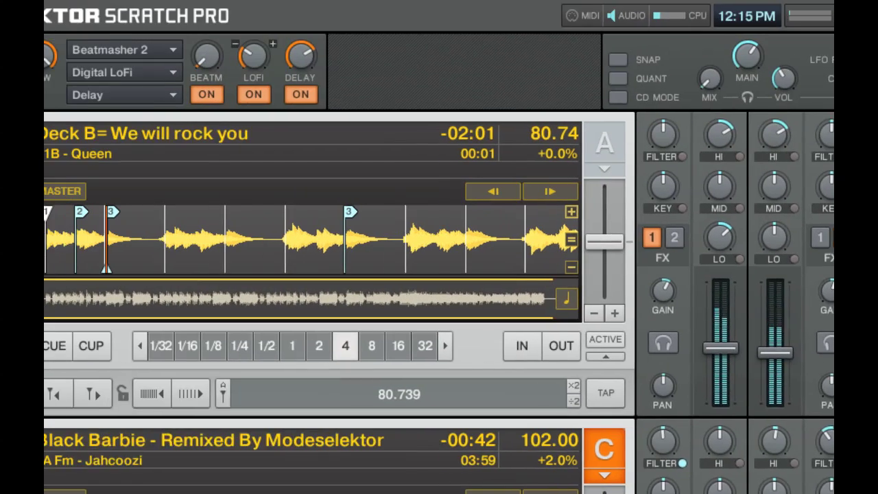
left_click(358, 58)
left_click_drag(357, 59, 357, 90)
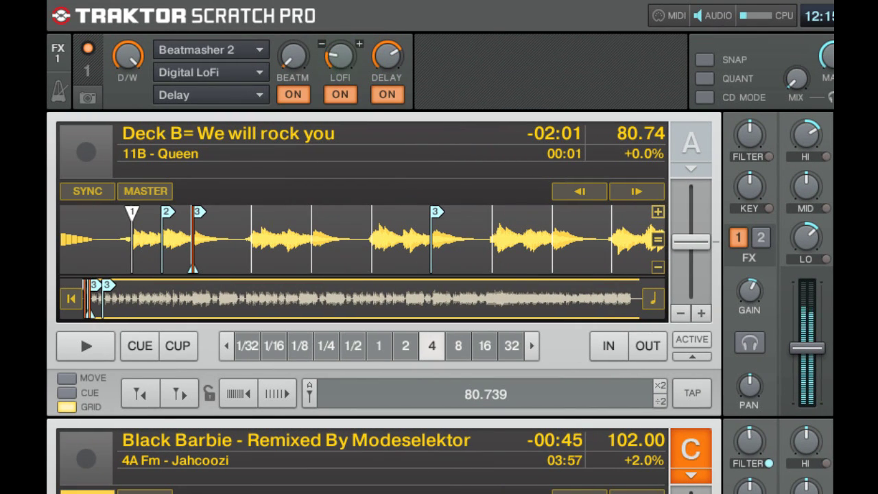
left_click(339, 57)
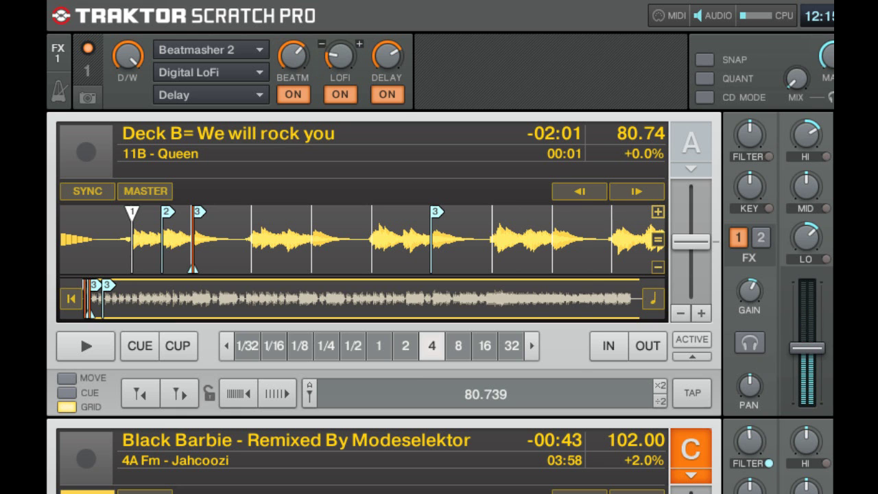
left_click(338, 59)
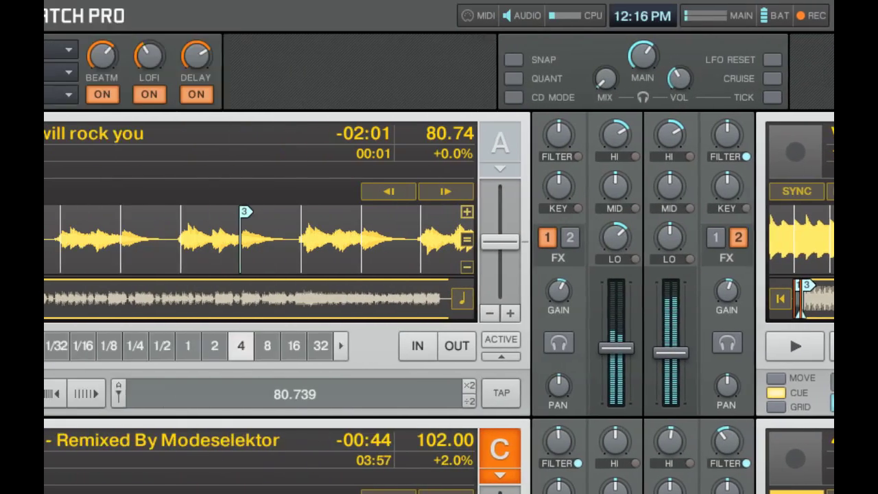
Raise the master clock tempo to 119.80 BPM and bring deck D's channel fader fully up.
left_click(59, 94)
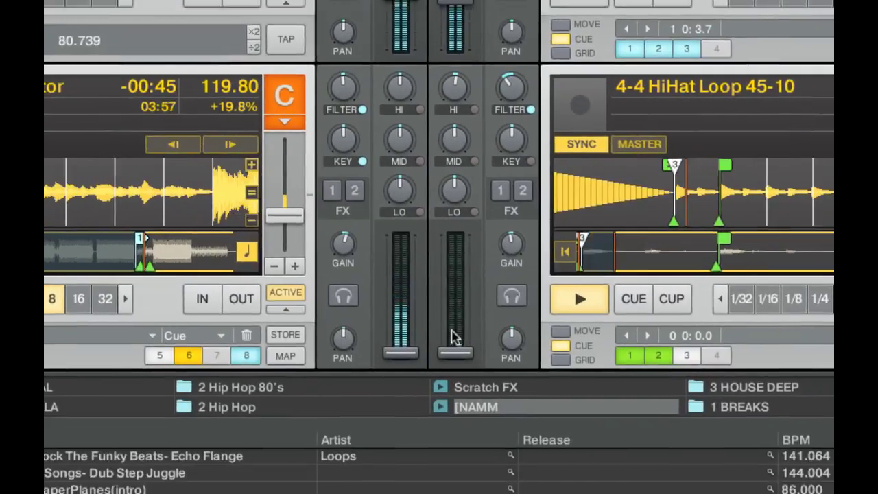
left_click_drag(456, 352, 455, 346)
left_click_drag(441, 246, 441, 135)
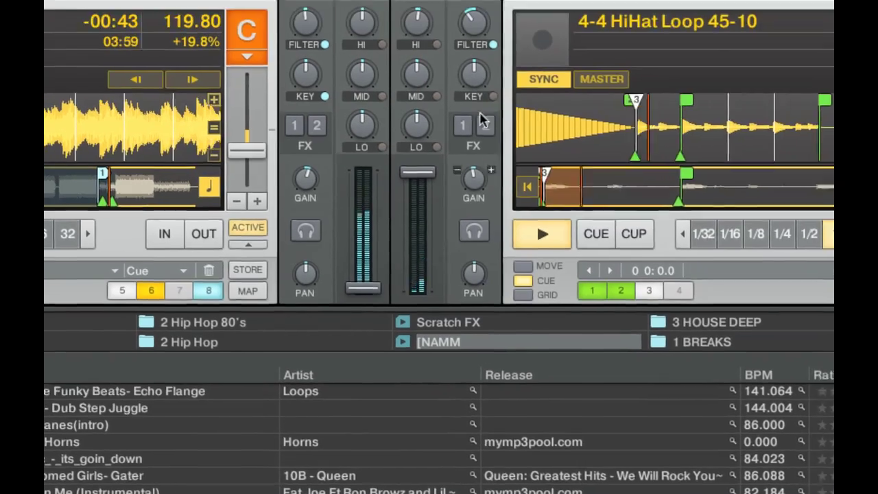
double_click(453, 160)
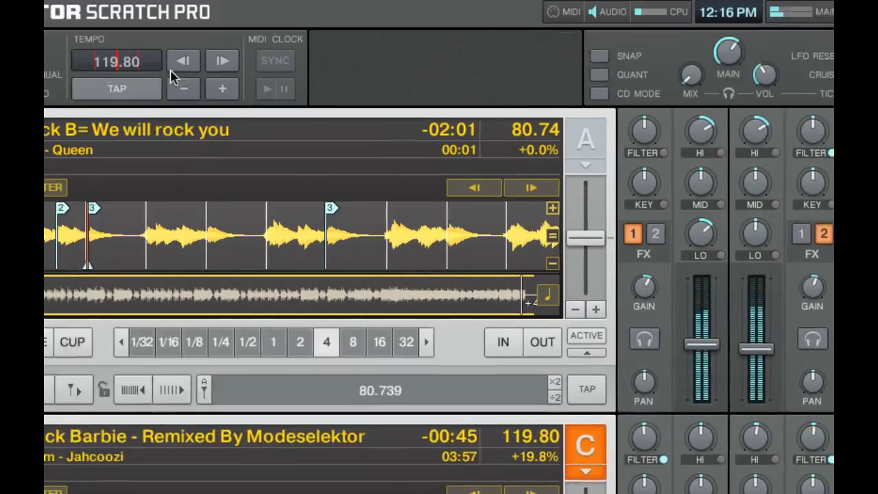
Set the master clock tempo to 123.60 BPM and raise deck C's channel fader close to full.
left_click_drag(129, 60, 109, 51)
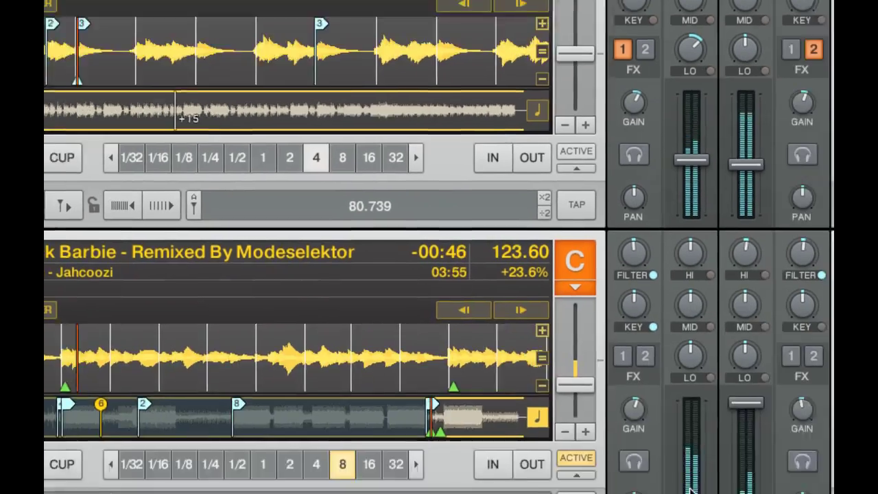
left_click_drag(539, 353, 539, 318)
left_click_drag(452, 224, 434, 164)
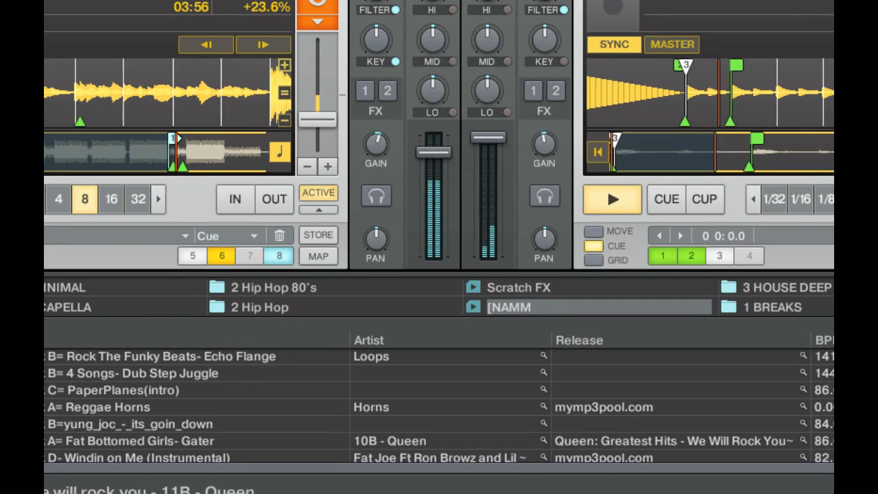